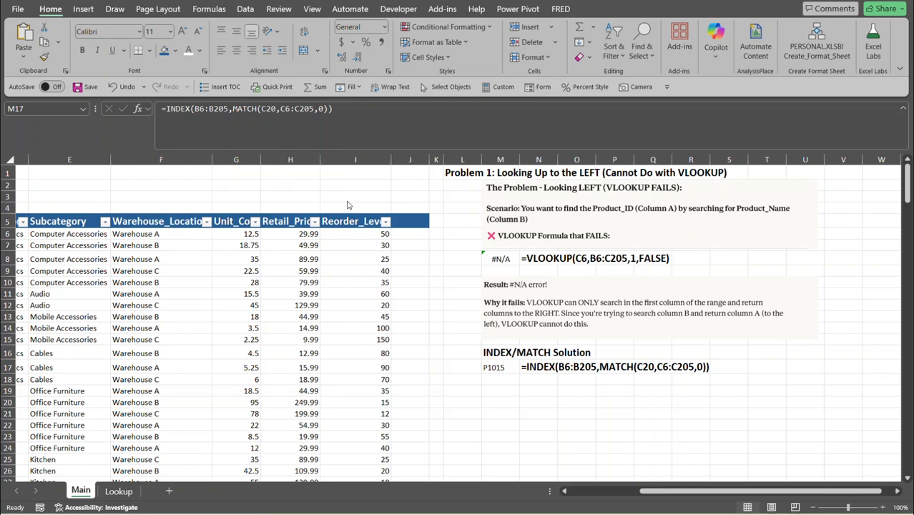
Examine the VLOOKUP formula in M8 argument by argument against the Product_ID and Product_Name columns of the product table.
left_click_drag(819, 491, 514, 489)
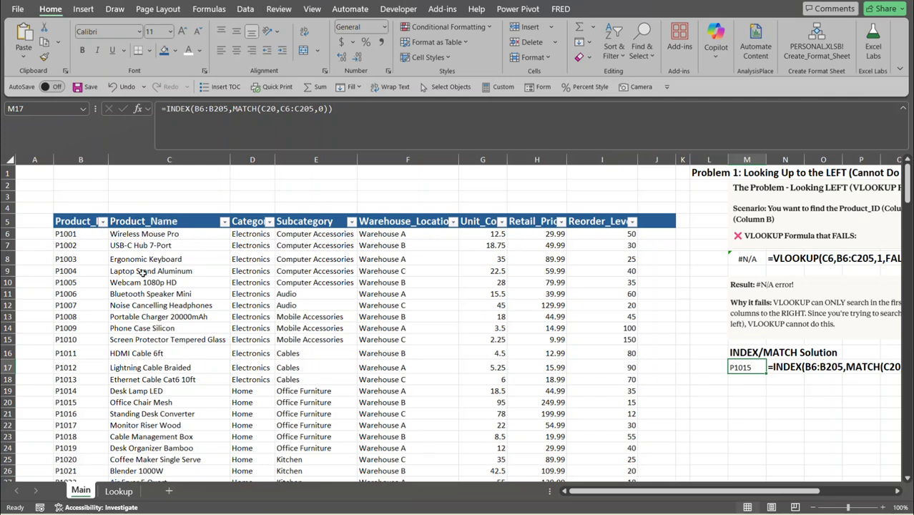
left_click_drag(690, 492, 785, 500)
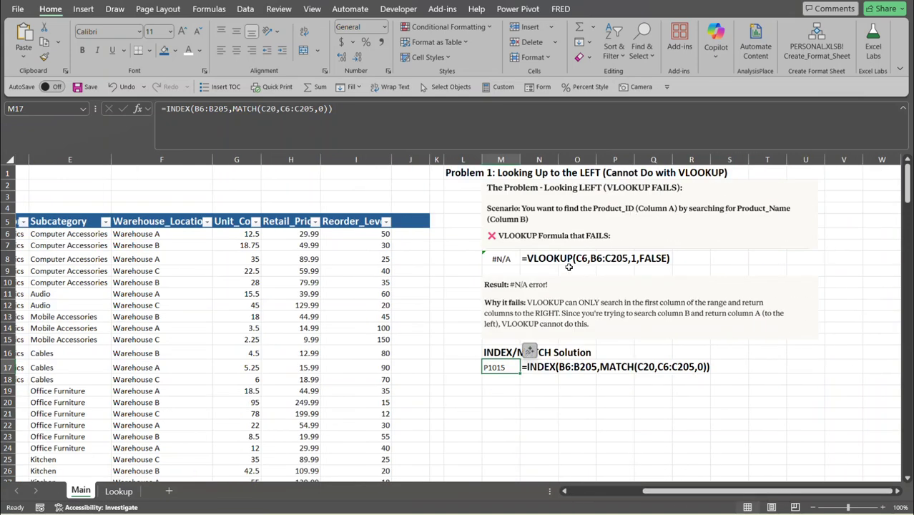
left_click(504, 259)
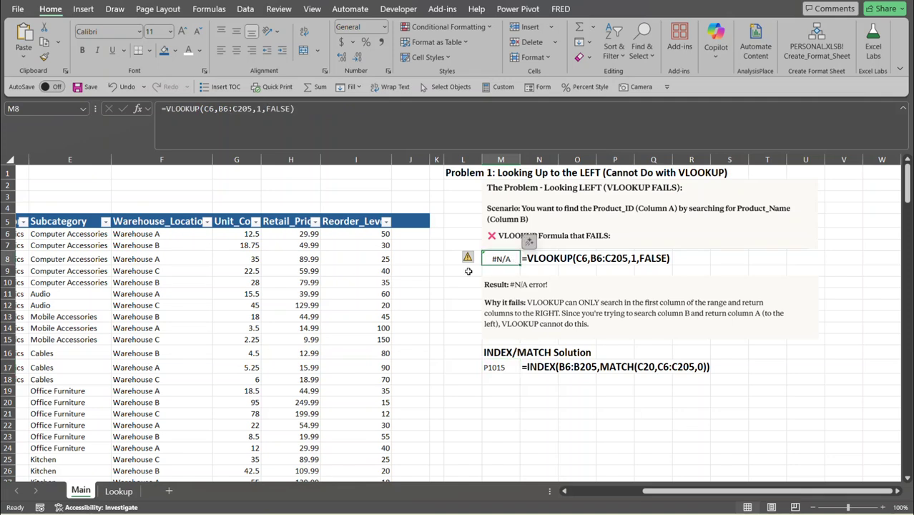
left_click(214, 109)
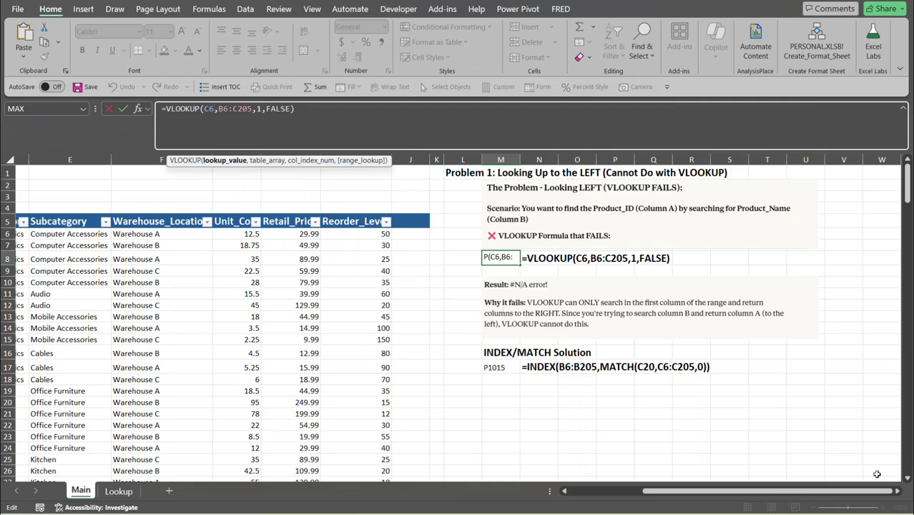
left_click_drag(823, 492, 752, 494)
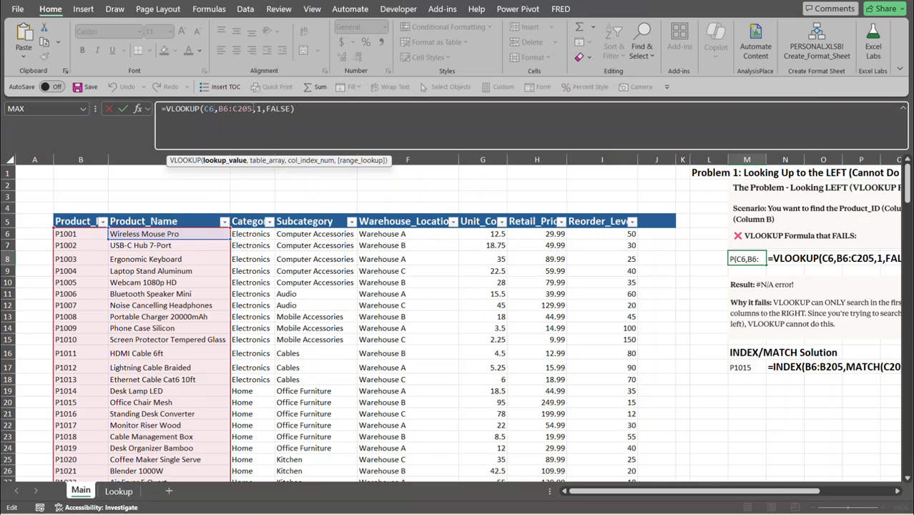
left_click(252, 109)
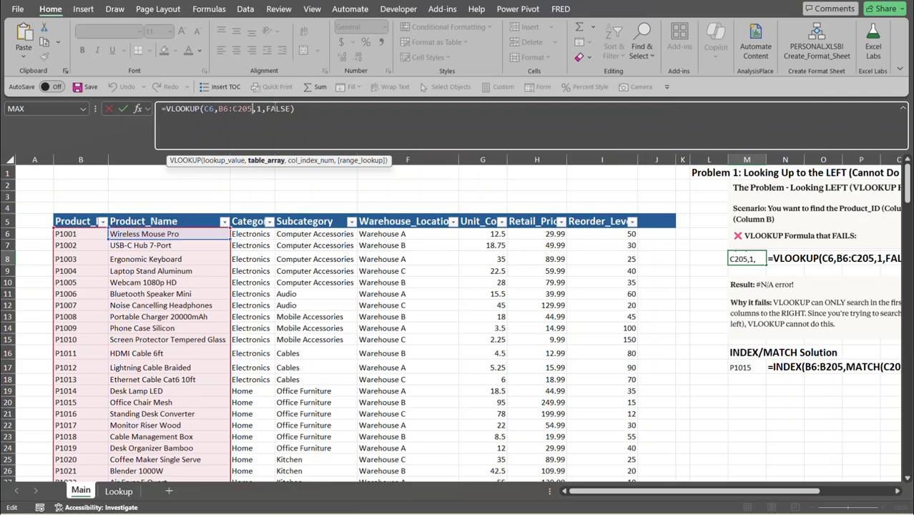
left_click(261, 111)
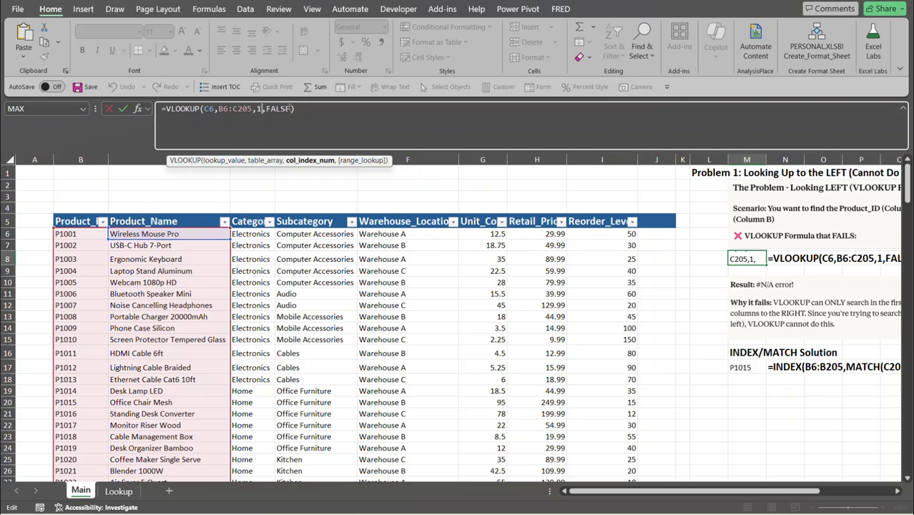
Re-enter the range_lookup argument of the VLOOKUP formula in M8 as FALSE for an exact match.
left_click(292, 109)
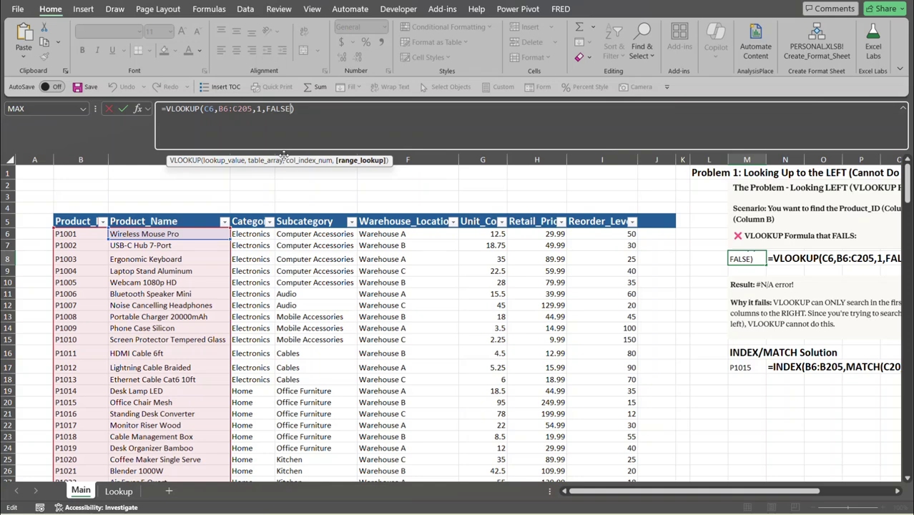
key("BackSpace")
key("BackSpace")
key("BackSpace")
key("BackSpace")
key("BackSpace")
key("BackSpace")
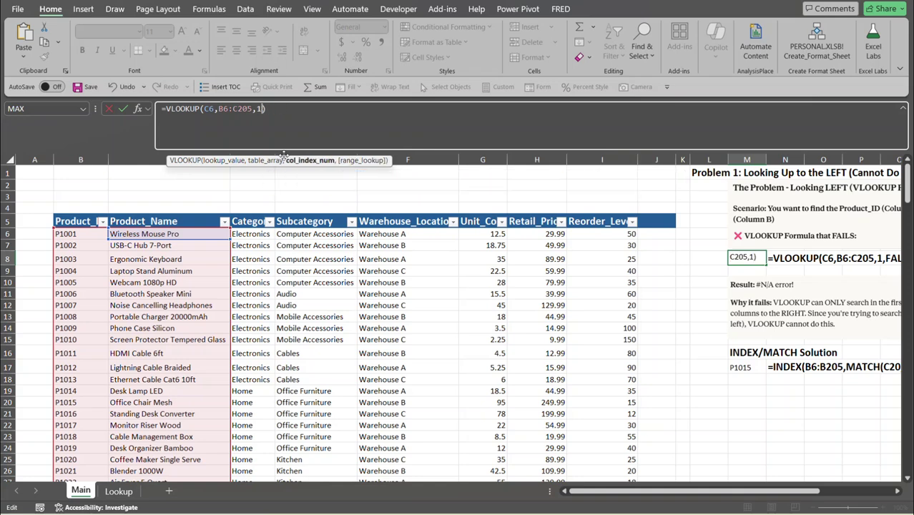
type(",")
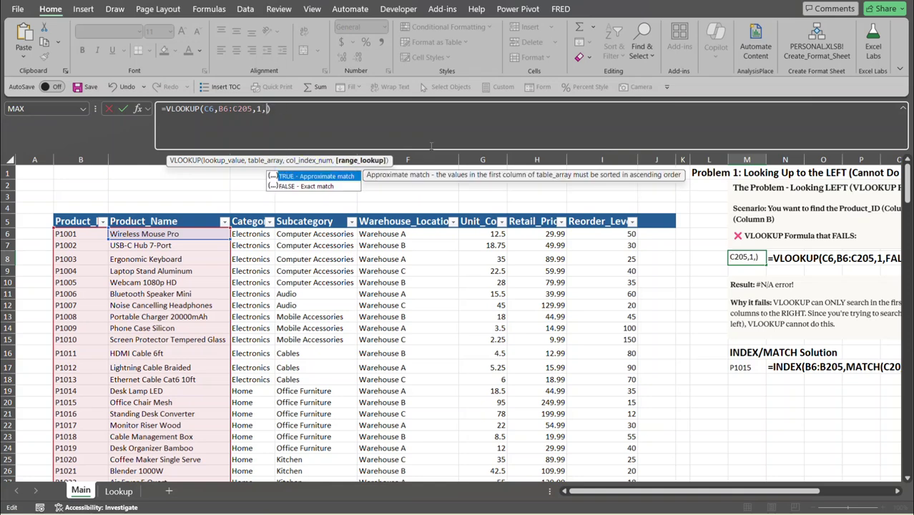
double_click(315, 187)
key("Return")
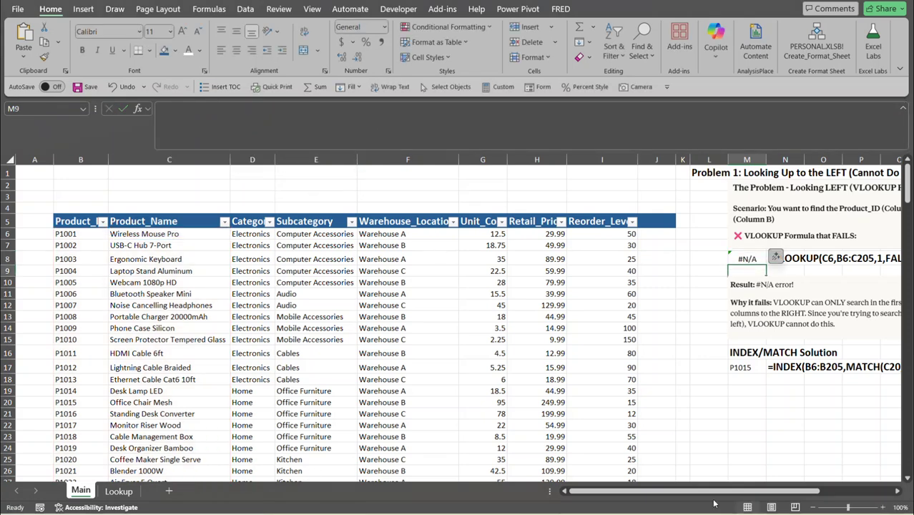
Compare the VLOOKUP result in M8 and its failure note with the order of the Product_ID and Product_Name columns.
left_click_drag(728, 491, 786, 490)
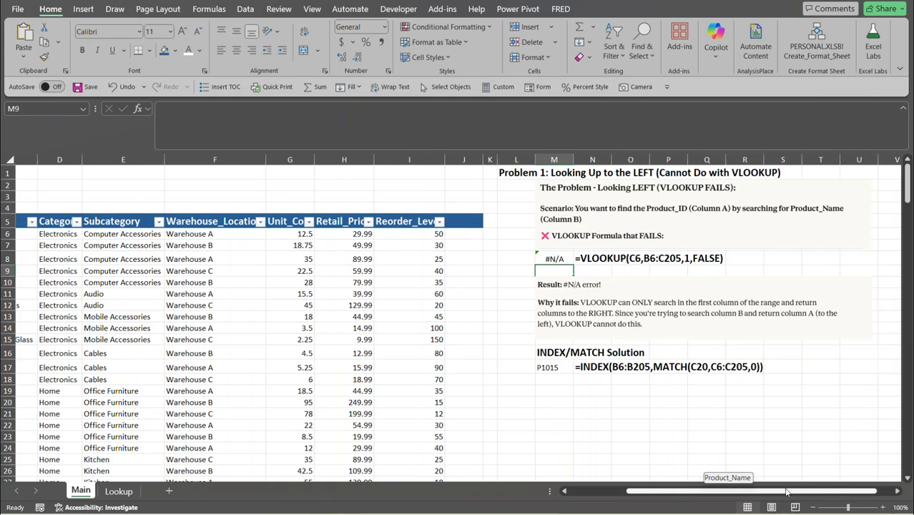
left_click_drag(787, 491, 786, 490)
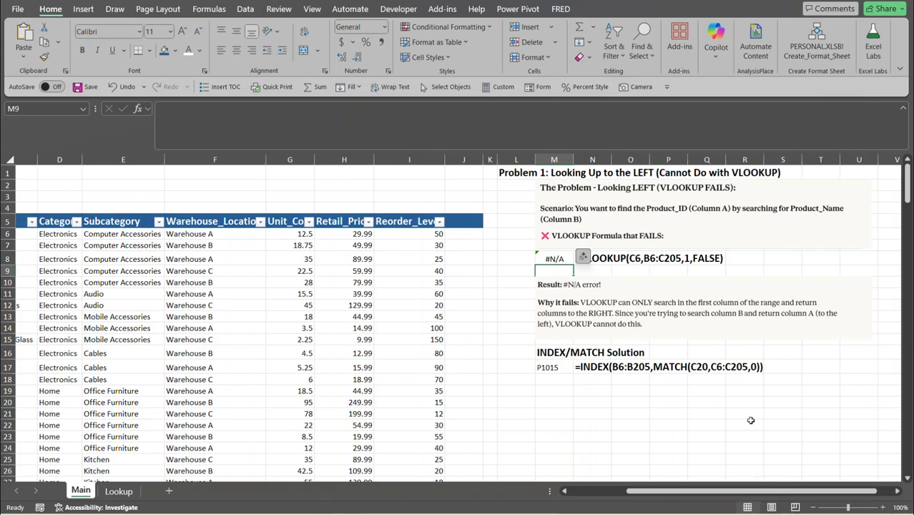
left_click(568, 259)
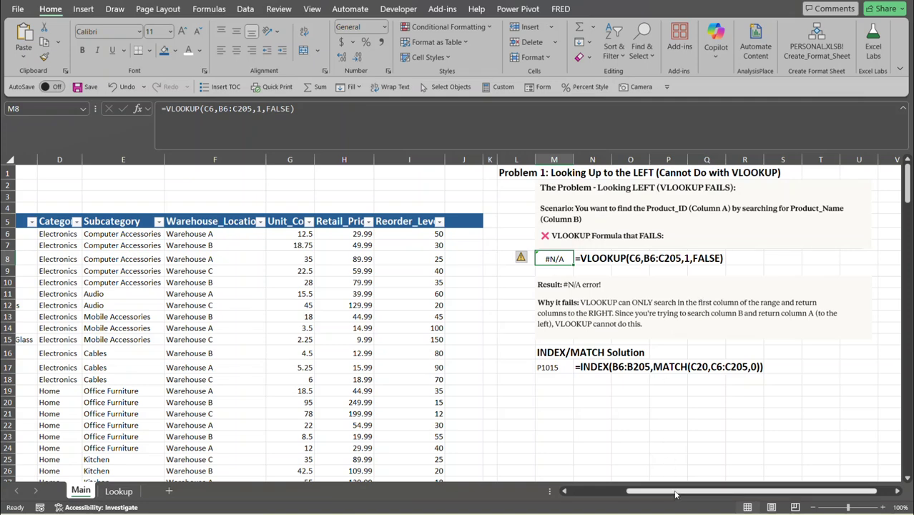
left_click_drag(675, 493, 521, 490)
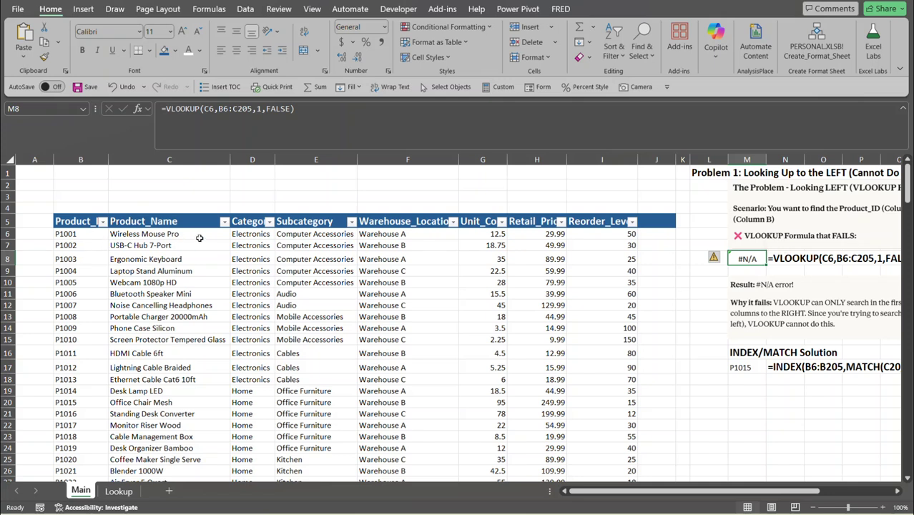
left_click_drag(715, 491, 792, 490)
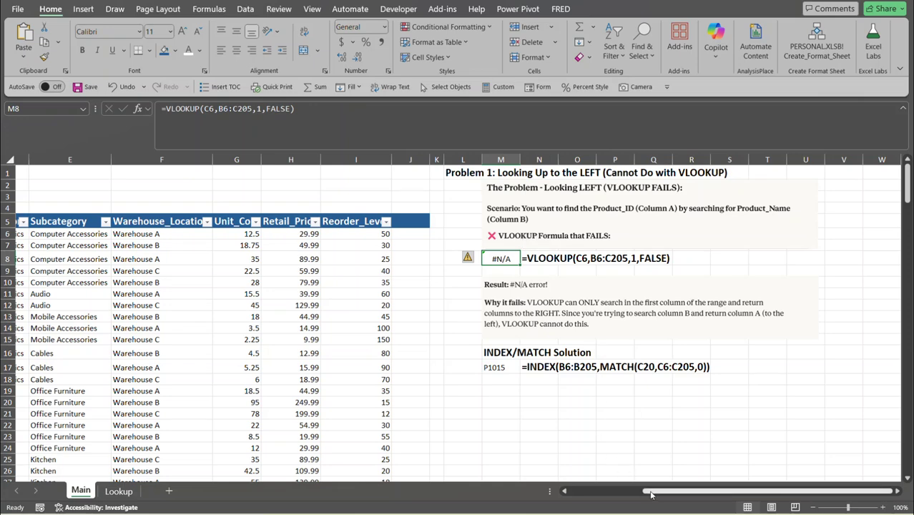
left_click_drag(647, 491, 563, 494)
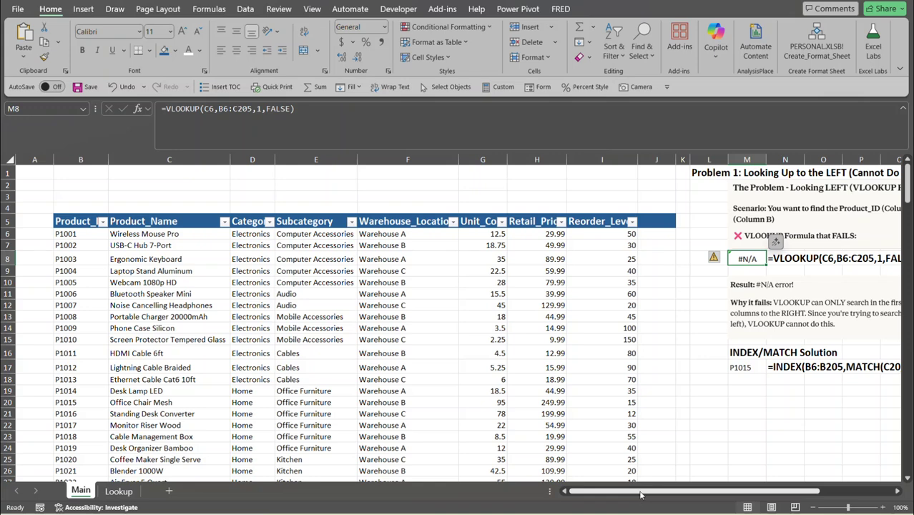
left_click_drag(640, 492, 666, 493)
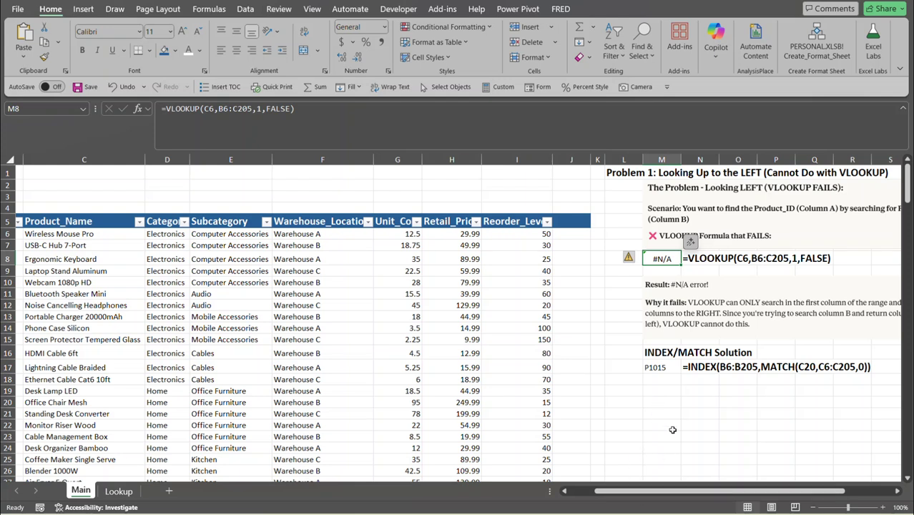
Examine the INDEX/MATCH formula in M17, tracing its array, row number, lookup value and lookup array in the product table.
left_click(647, 367)
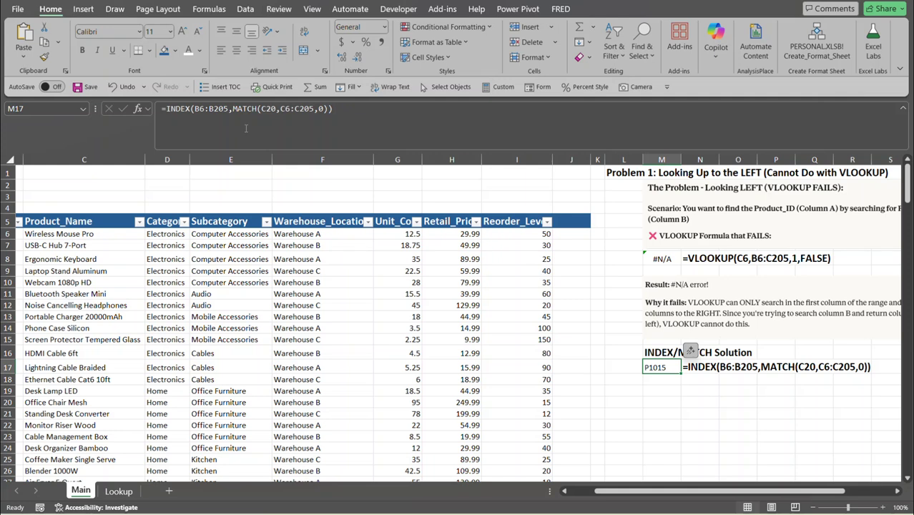
left_click(217, 109)
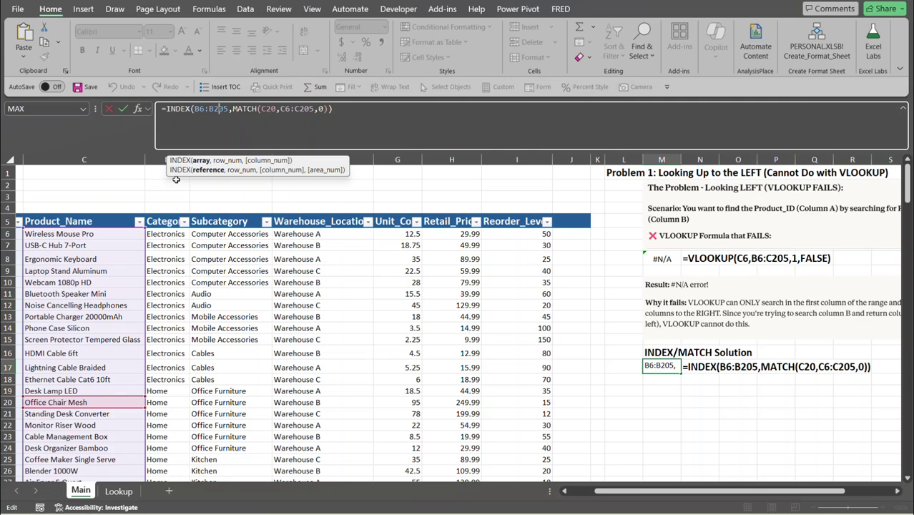
left_click_drag(615, 492, 476, 490)
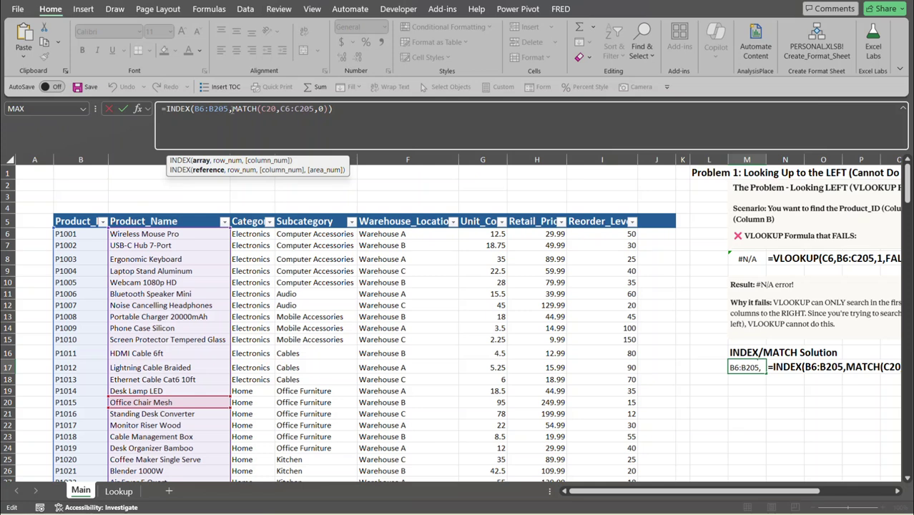
left_click(231, 109)
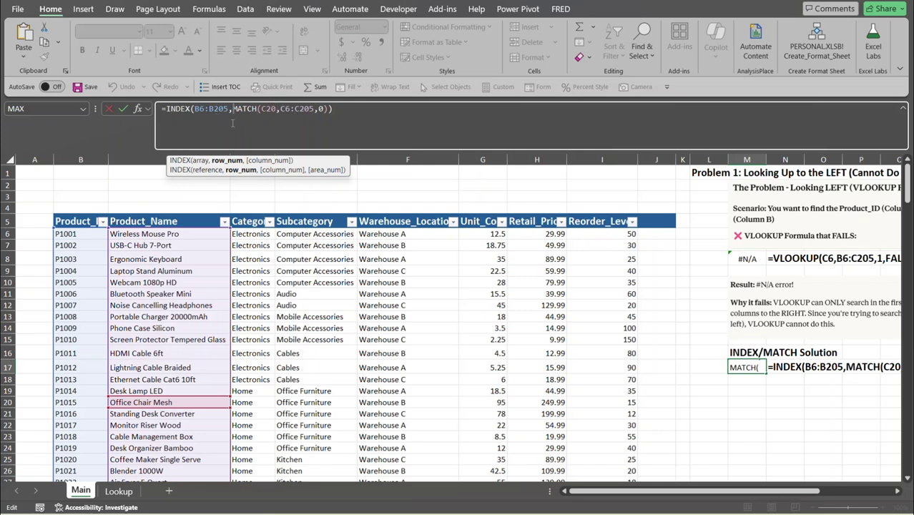
left_click(278, 109)
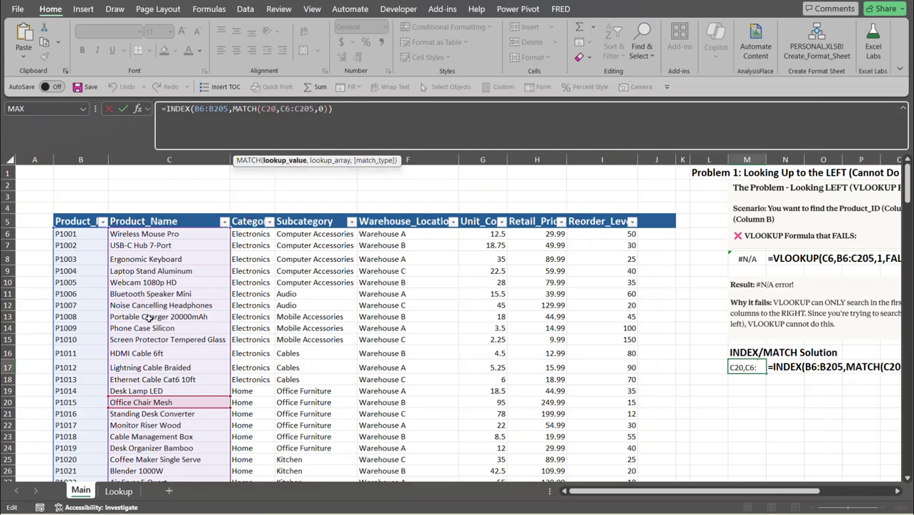
left_click(142, 405)
left_click(304, 111)
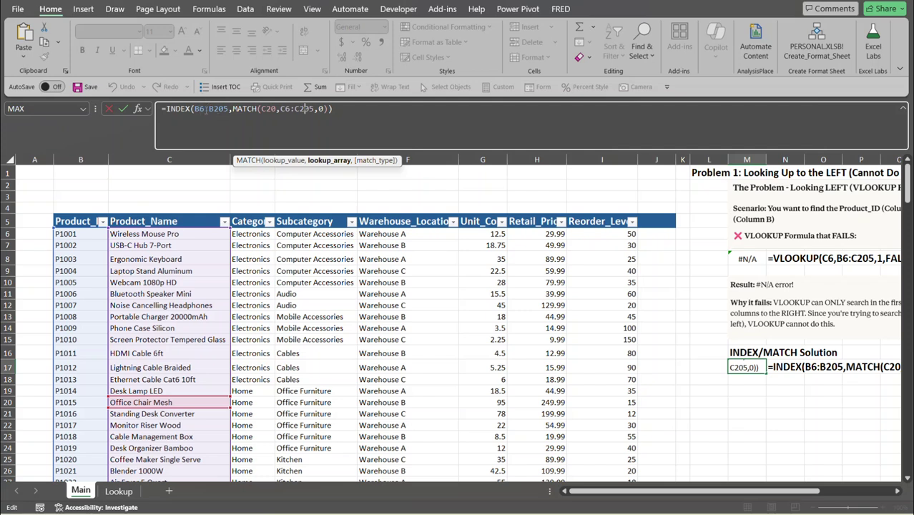
Re-enter the match_type argument of the MATCH function in M17 as 0 for an exact match.
left_click(323, 109)
key("BackSpace")
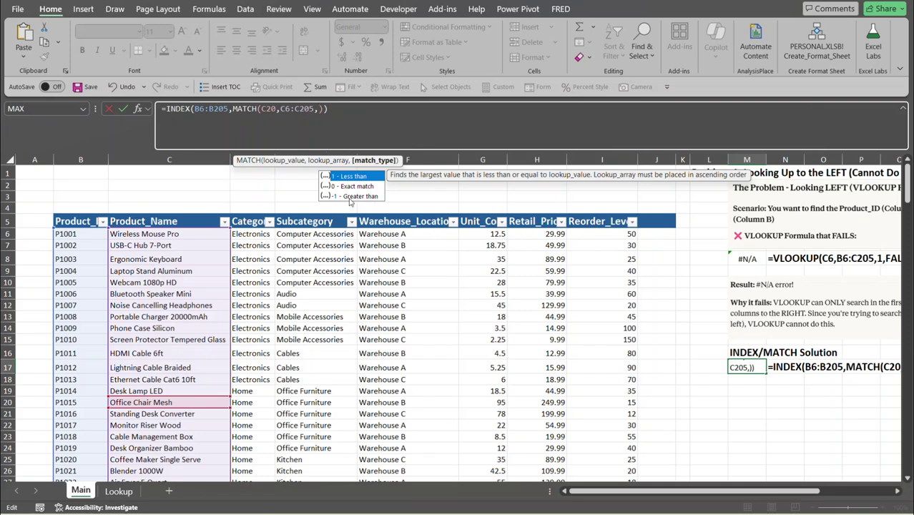
type("0")
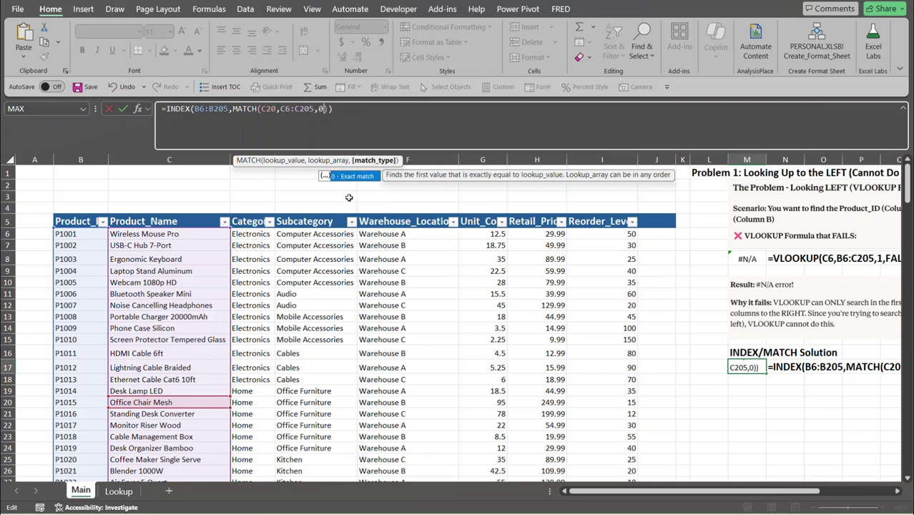
key("Return")
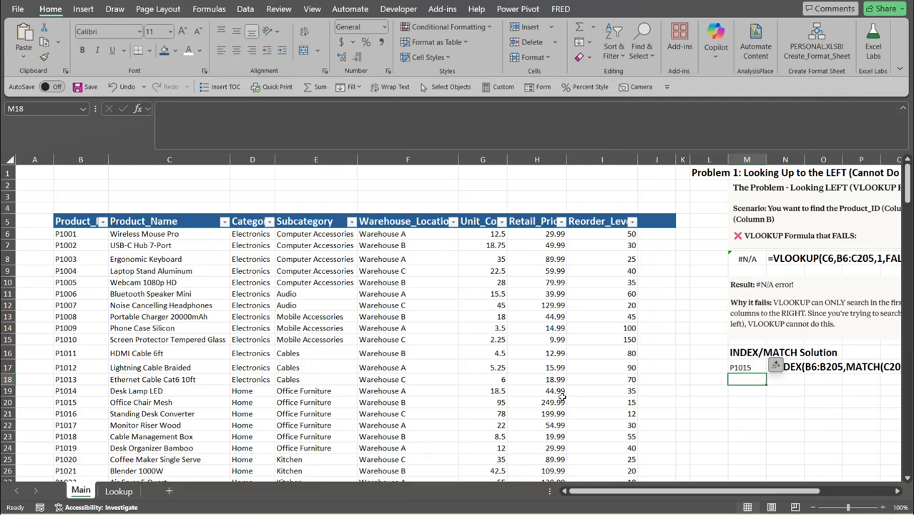
left_click(733, 367)
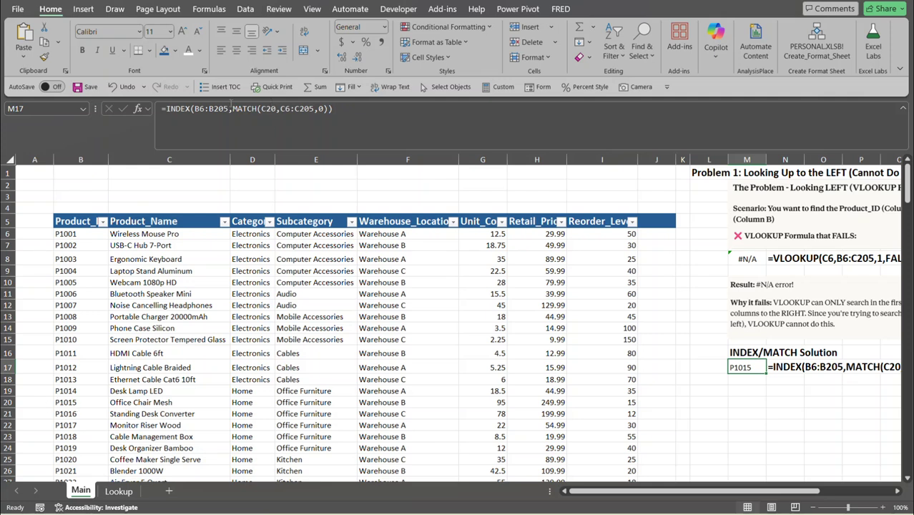
left_click(230, 109)
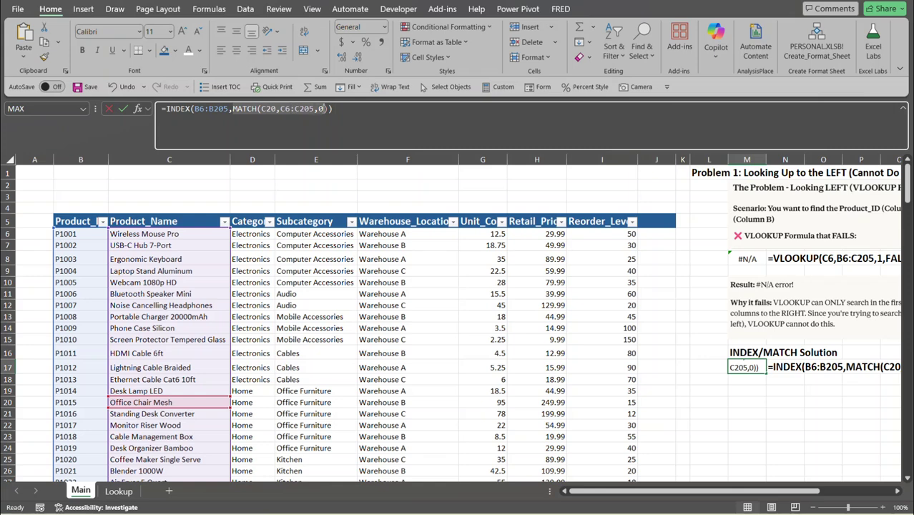
type(")")
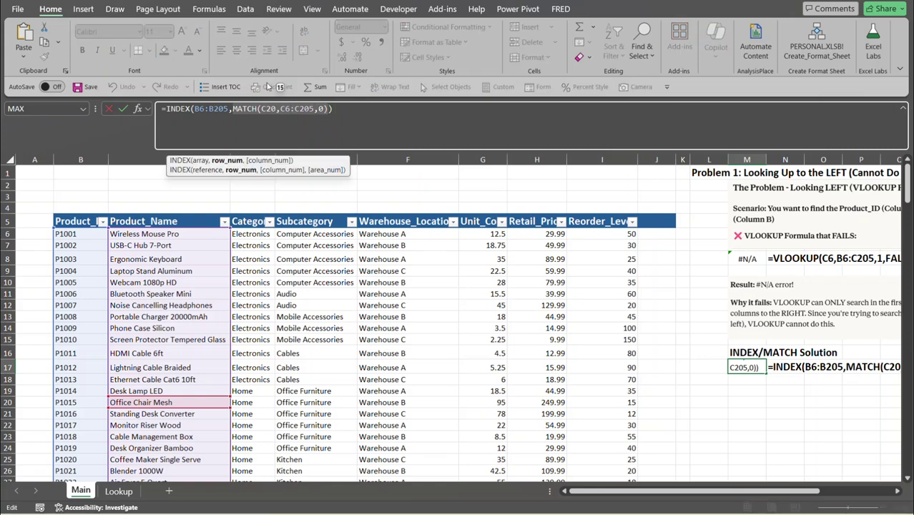
left_click(80, 367)
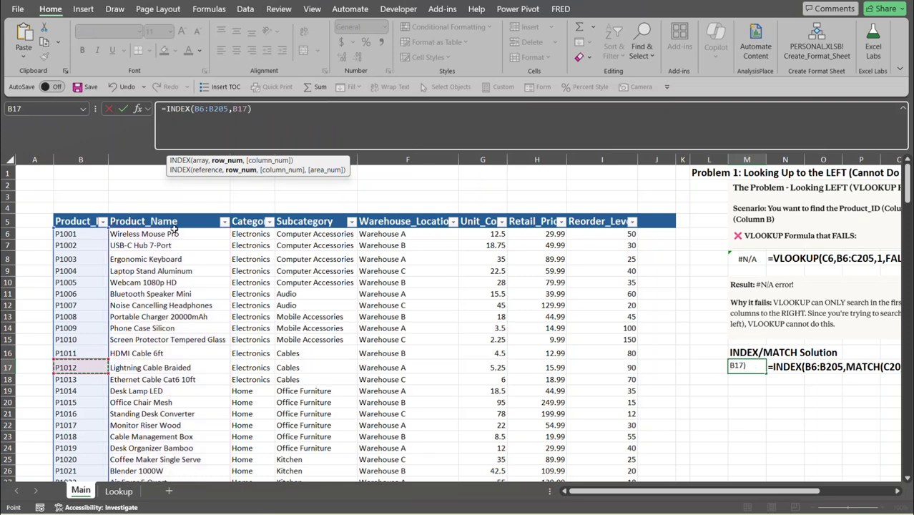
left_click_drag(175, 233, 160, 340)
left_click(159, 339)
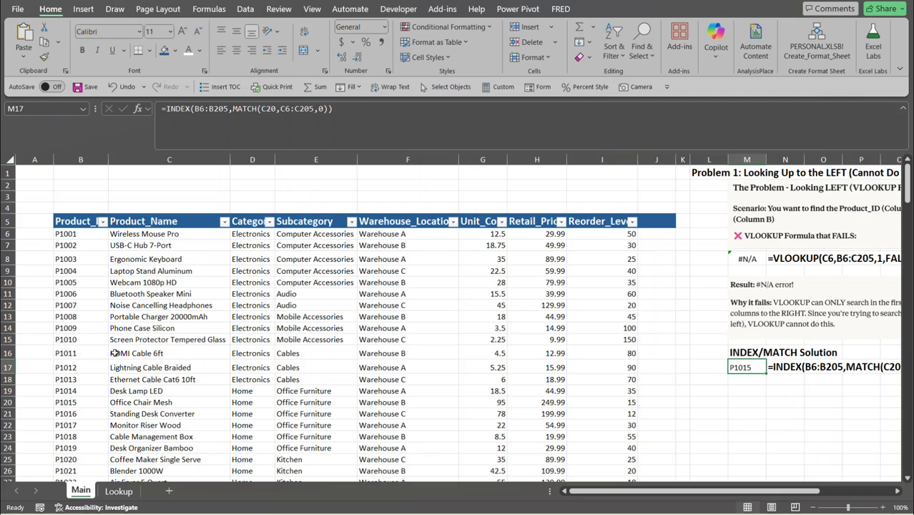
Check the Desk Lamp LED row against the INDEX/MATCH formula in M17, and review the note on why VLOOKUP fails.
left_click(151, 391)
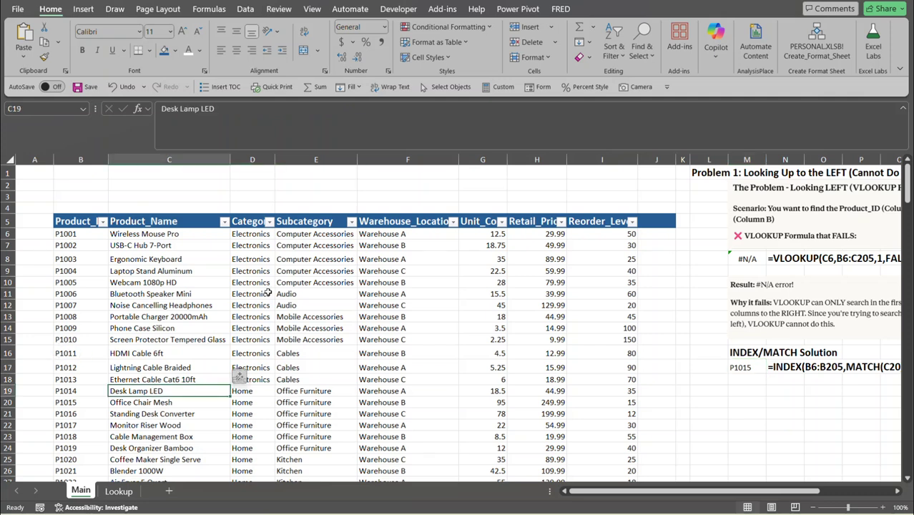
left_click(747, 367)
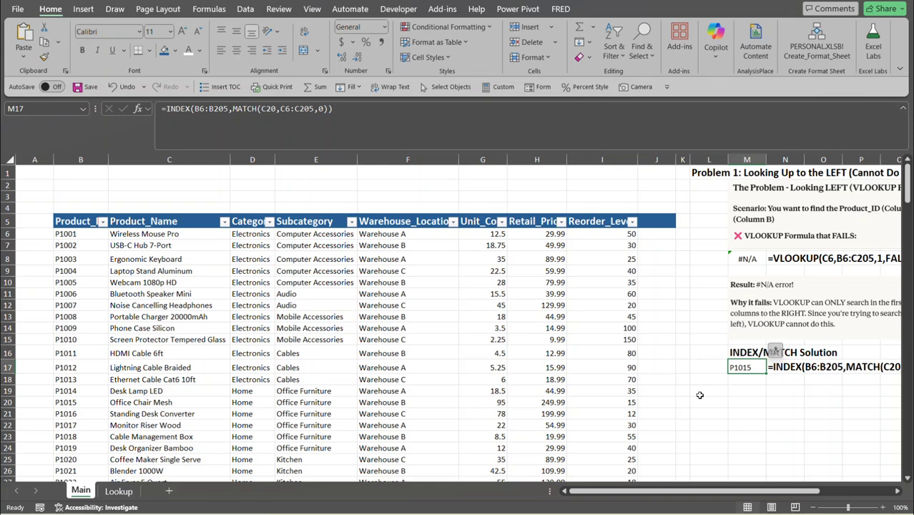
left_click_drag(716, 492, 791, 491)
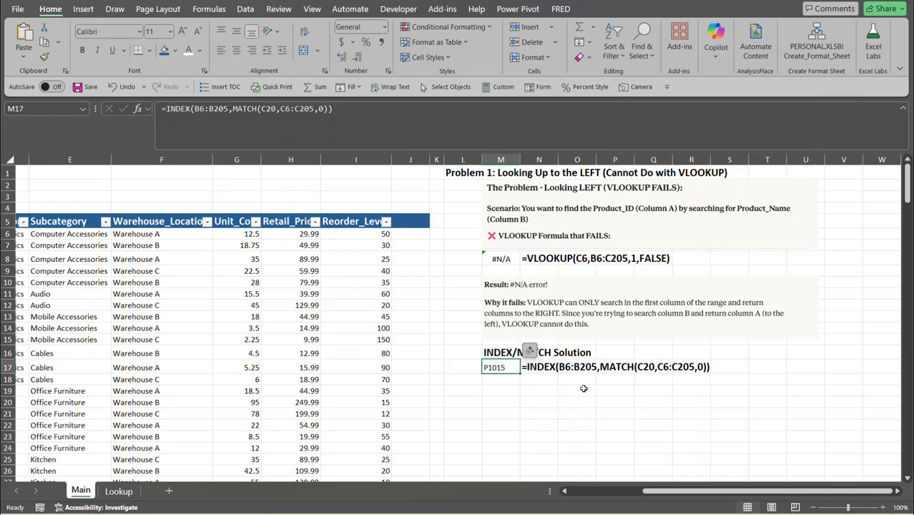
left_click(550, 306)
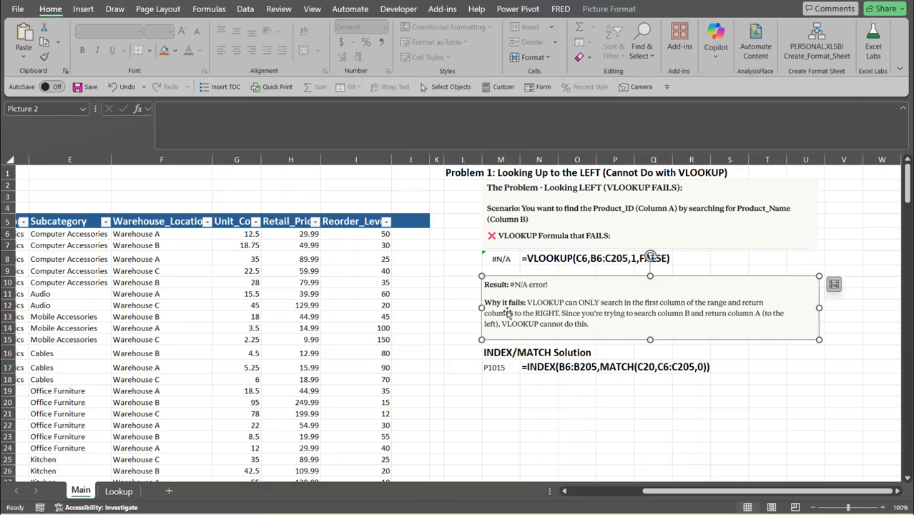